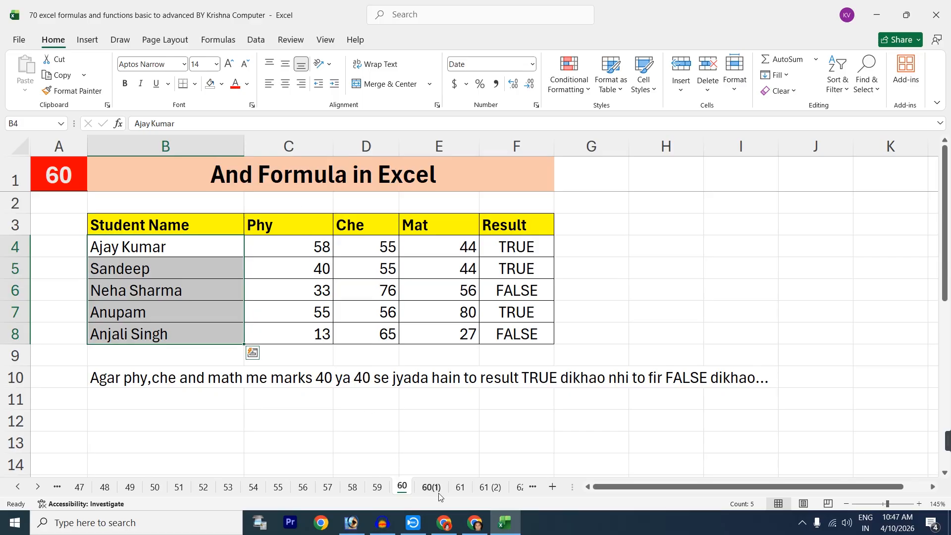
# Step: Compare the AND and IF + AND example sheets 60 and 60(1) with the OR formula sheet 61
pyautogui.click(431, 486)
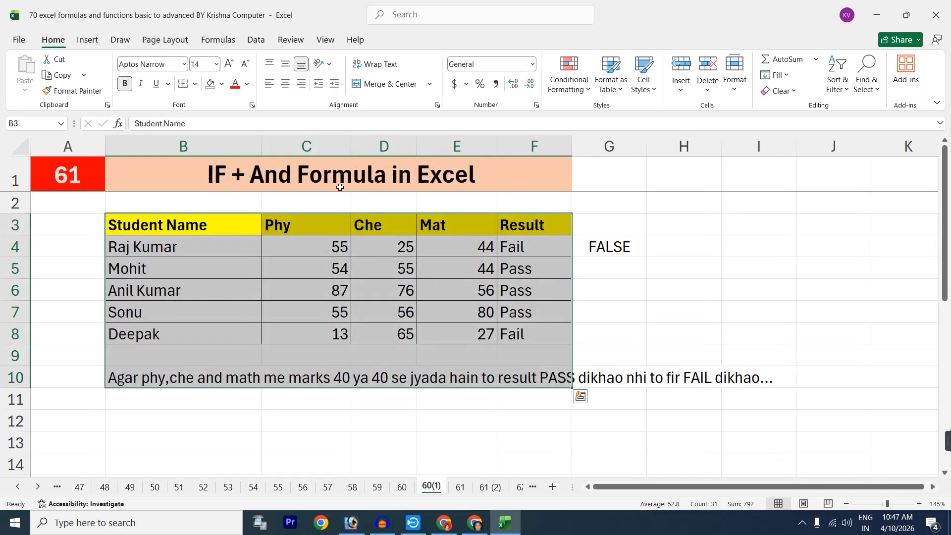
pyautogui.click(463, 491)
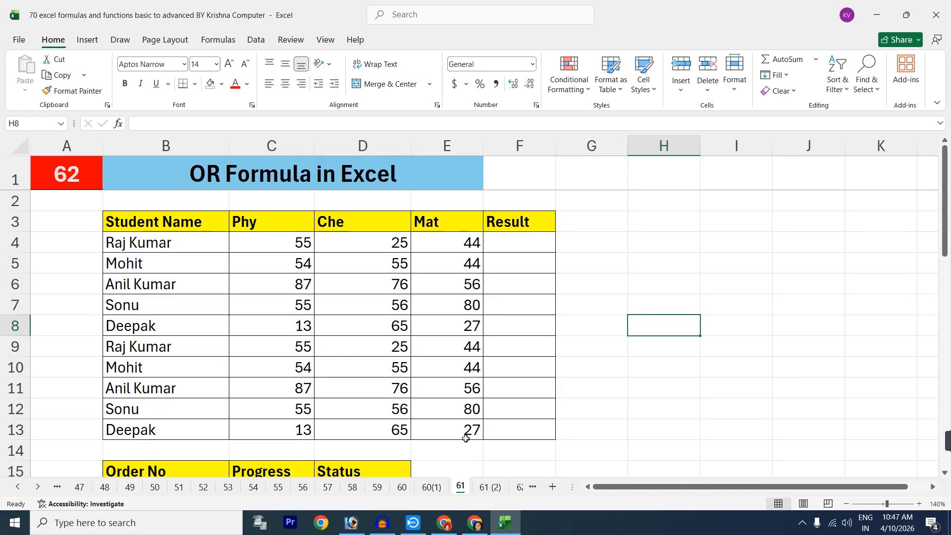
pyautogui.click(518, 249)
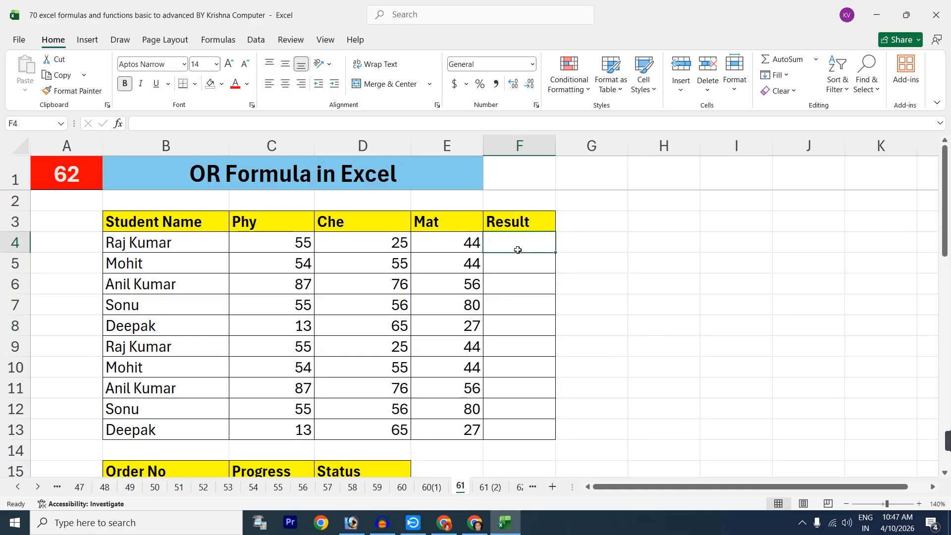
pyautogui.hotkey('ctrl', 'pageup')
pyautogui.hotkey('ctrl', 'pageup')
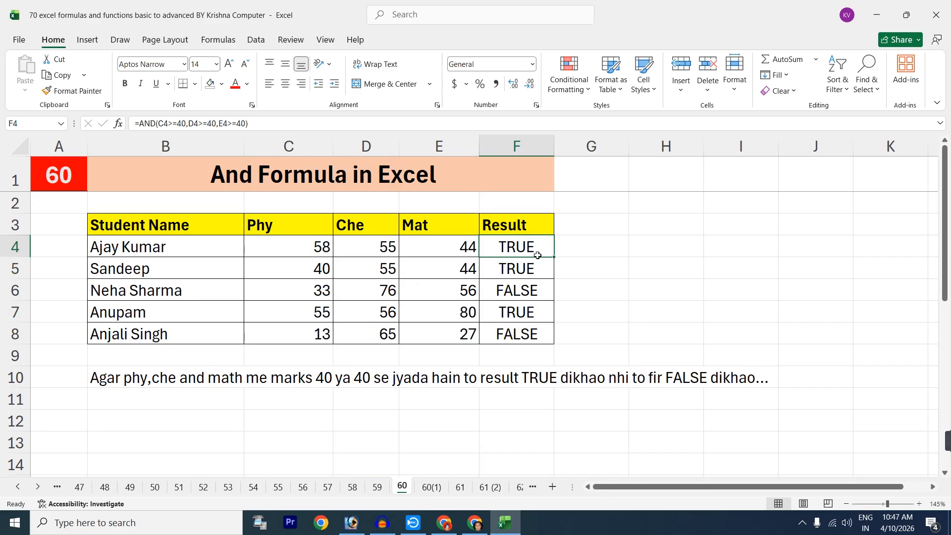
pyautogui.click(460, 487)
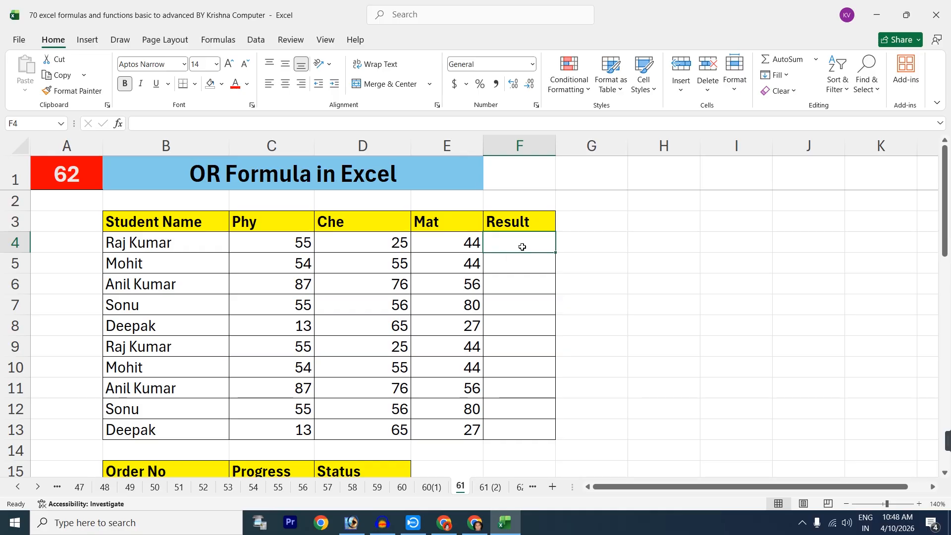
# Step: Enter =OR(C4>=40,D4>=40,E4>=40) in Result cell F4 to test the first student's three marks
pyautogui.click(919, 503)
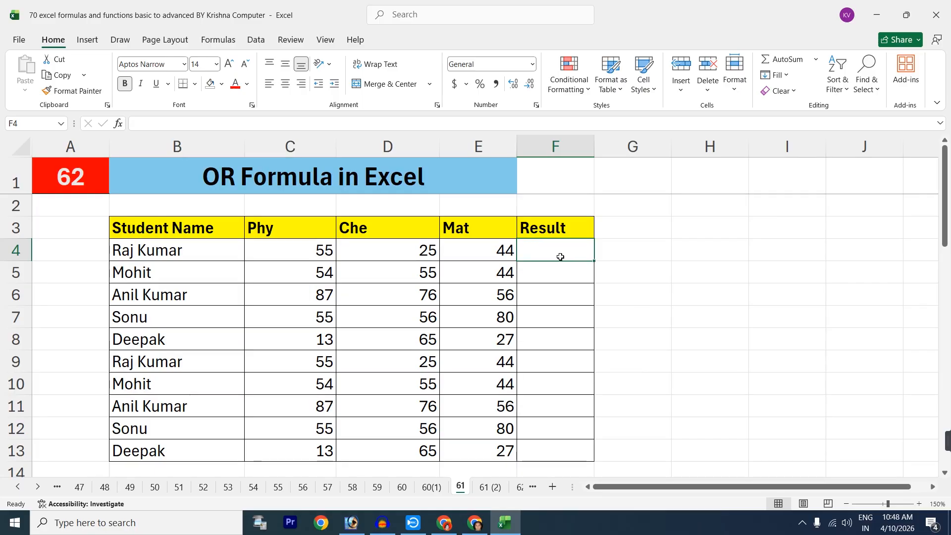
pyautogui.write('=OR(')
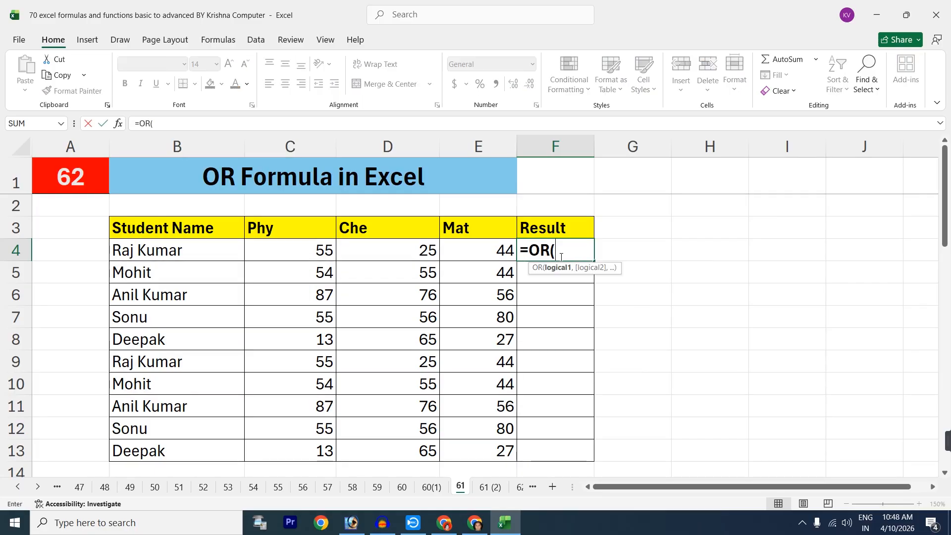
pyautogui.click(306, 253)
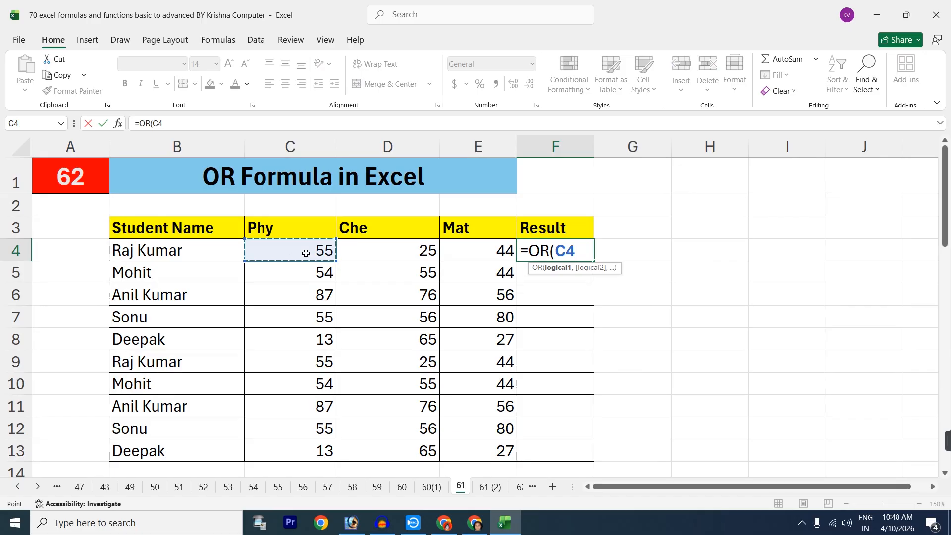
pyautogui.write('>=40')
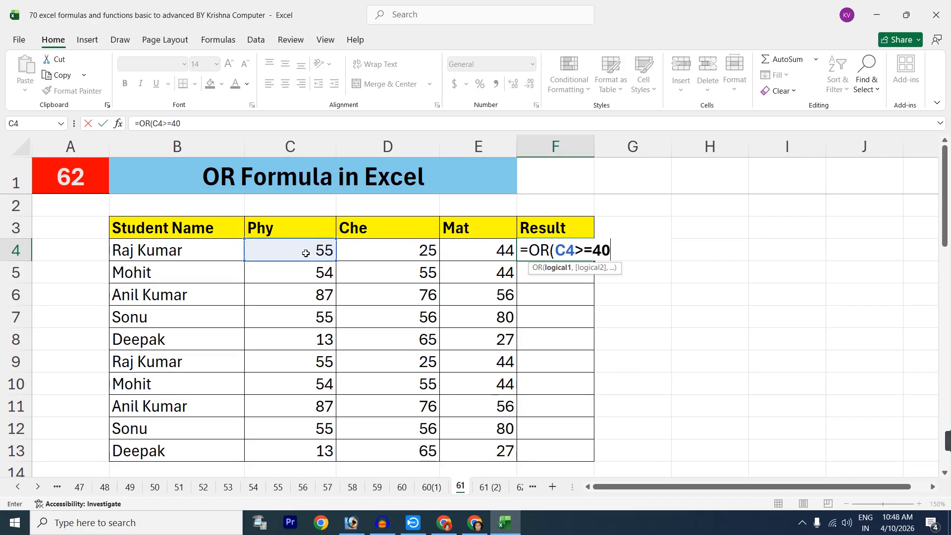
pyautogui.write(',')
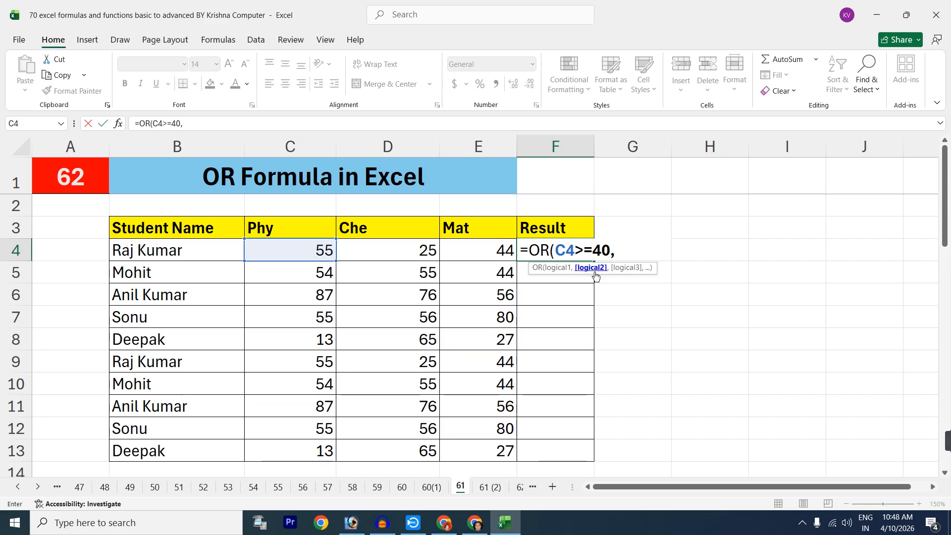
pyautogui.click(402, 253)
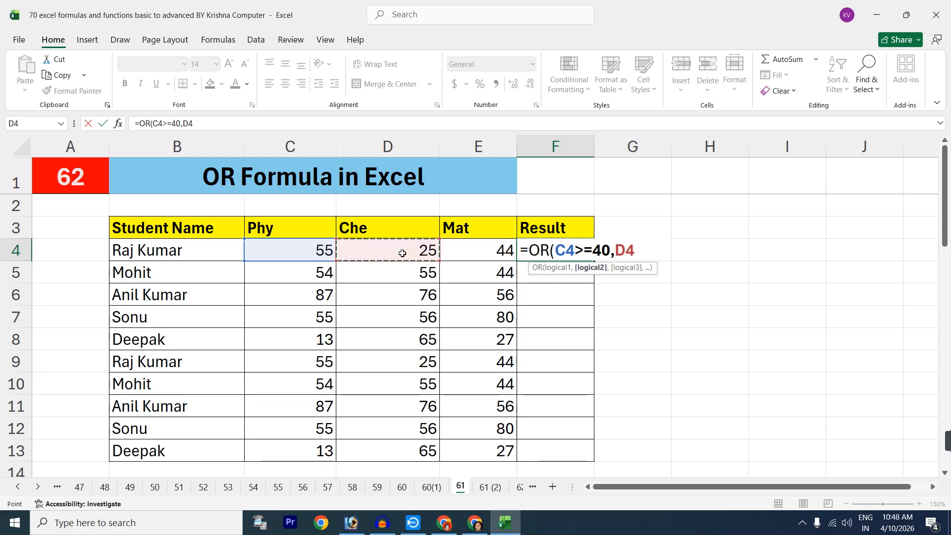
pyautogui.write('>=40,')
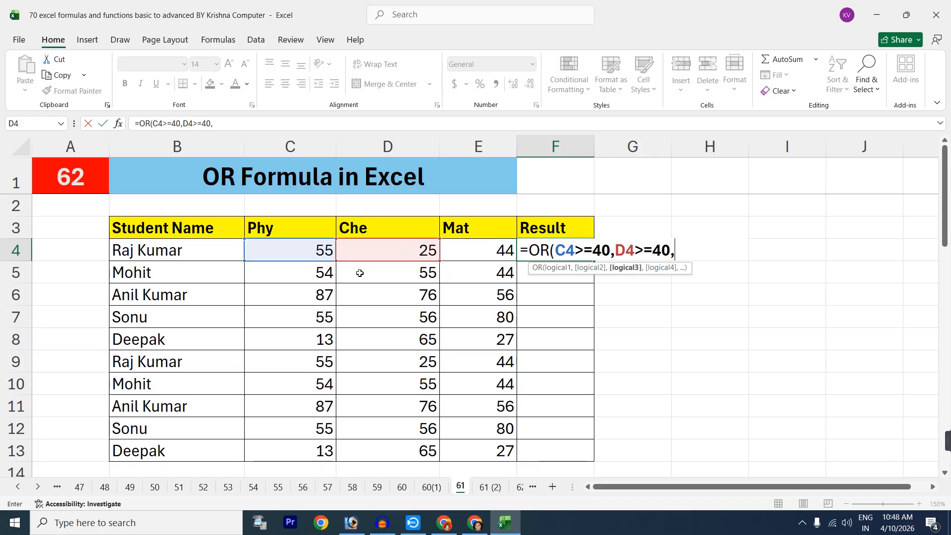
pyautogui.click(470, 244)
pyautogui.write('>')
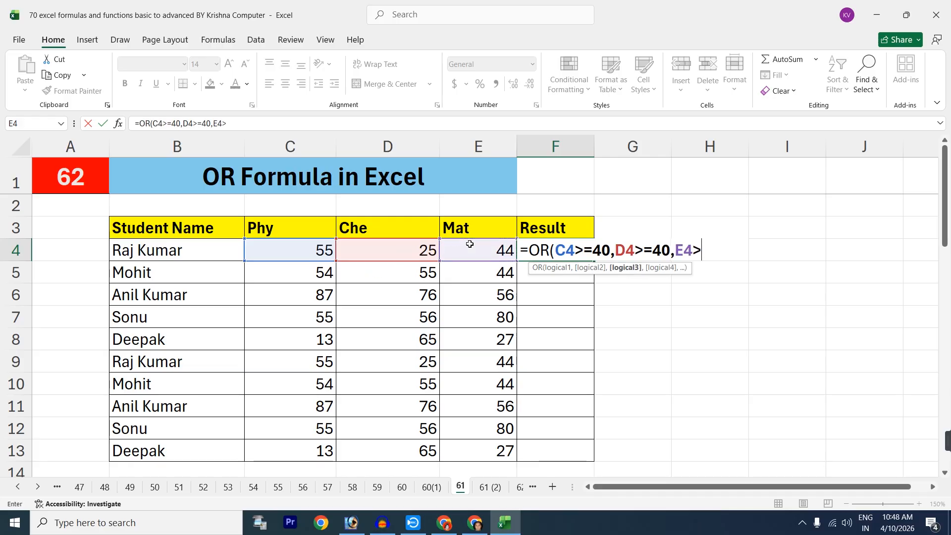
pyautogui.write('=40)')
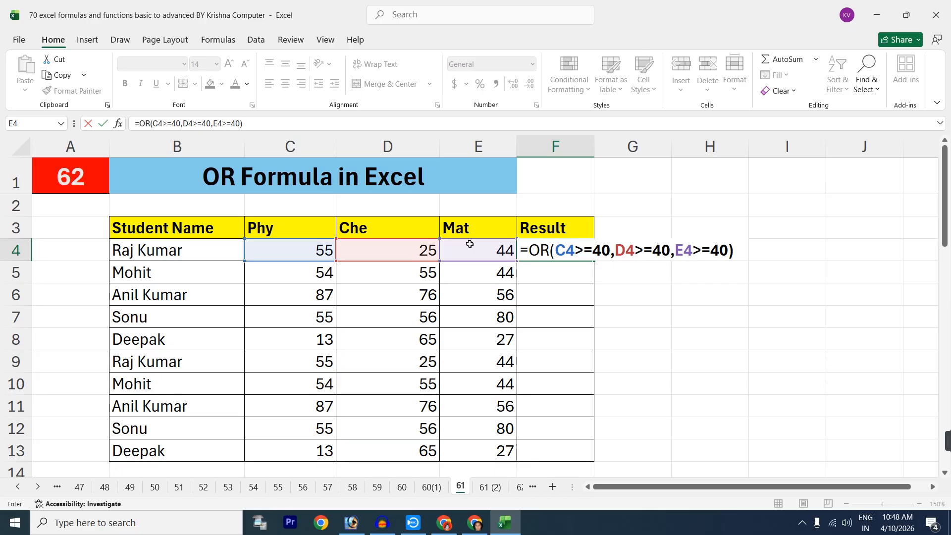
pyautogui.press('Return')
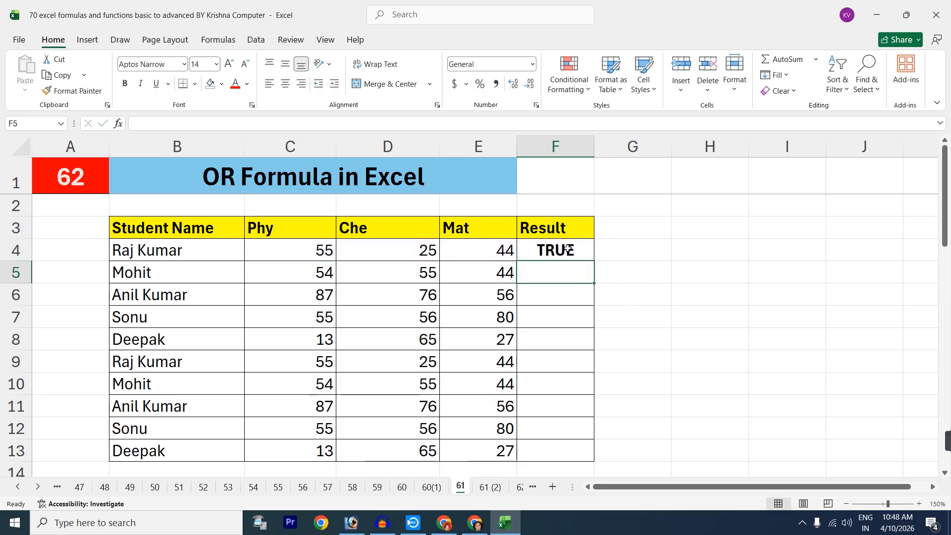
# Step: Examine the OR formula in F4 and its first condition on the Phy mark
pyautogui.click(562, 250)
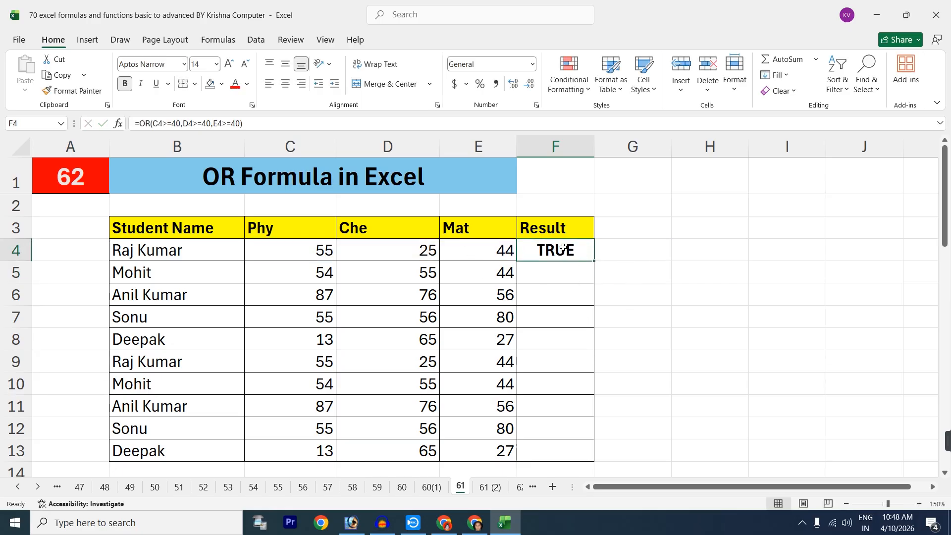
pyautogui.doubleClick(541, 251)
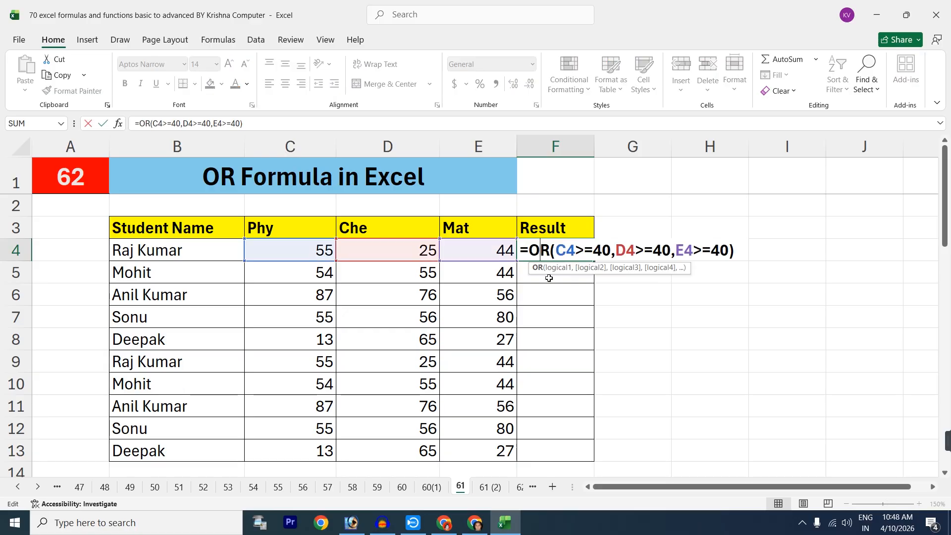
pyautogui.moveTo(560, 252); pyautogui.dragTo(575, 251)
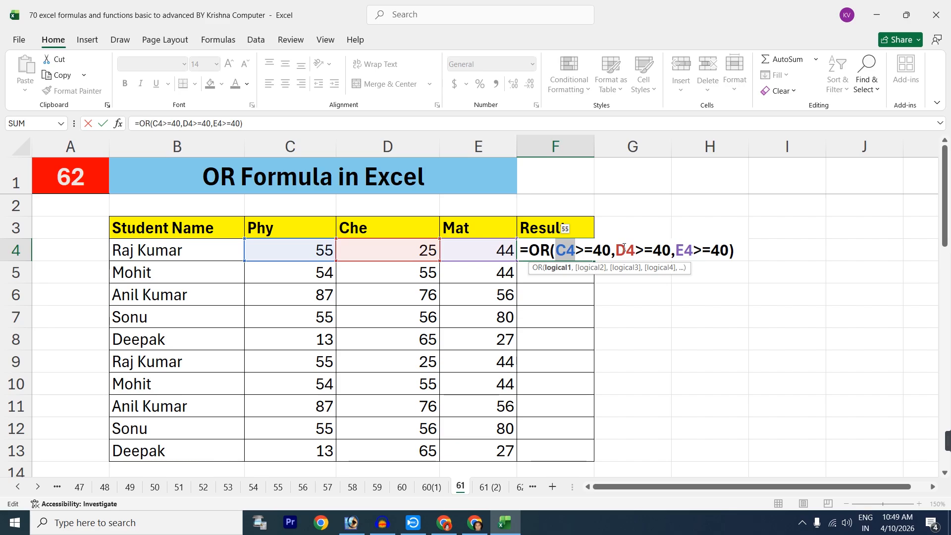
pyautogui.press('Return')
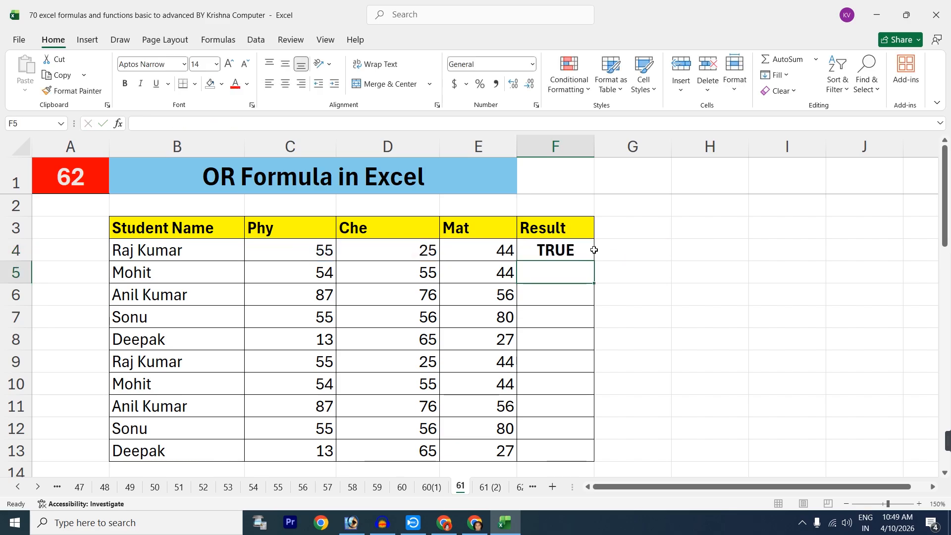
# Step: Change the first student's marks in row 4, setting Phy to 23 and Mat to 28
pyautogui.click(306, 254)
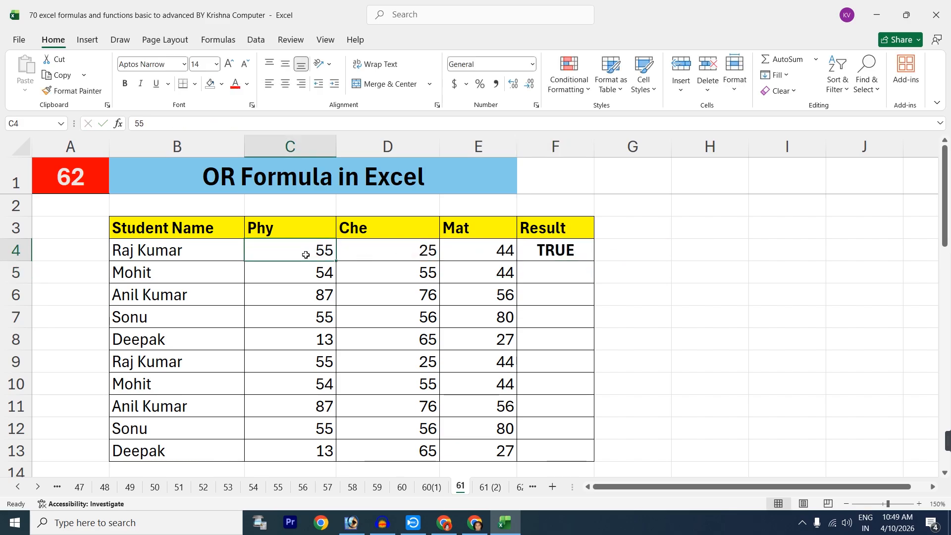
pyautogui.write('23')
pyautogui.press('Return')
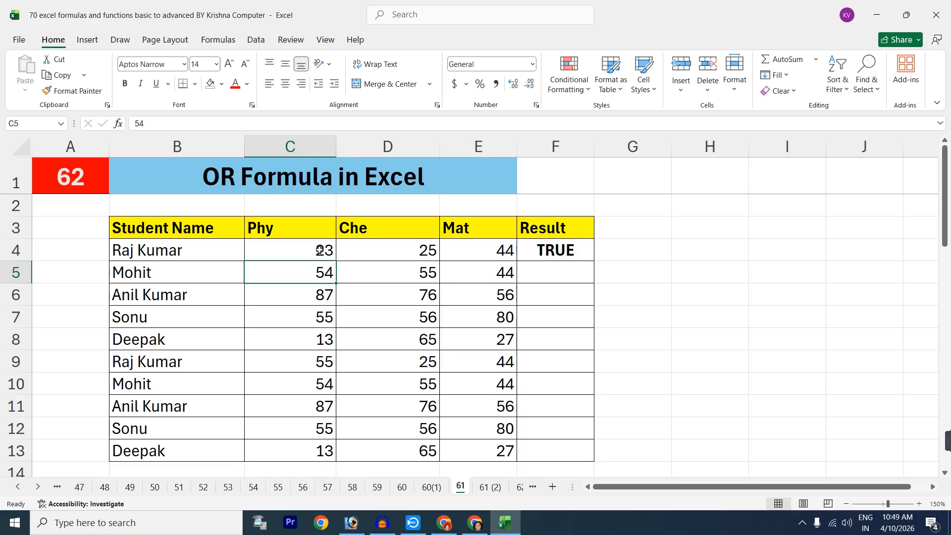
pyautogui.click(307, 255)
pyautogui.click(376, 254)
pyautogui.click(495, 252)
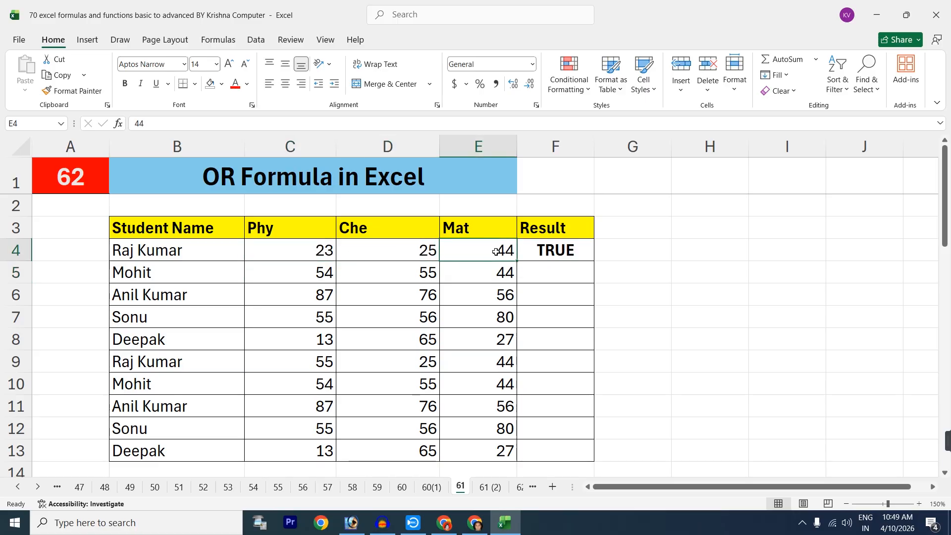
pyautogui.write('28')
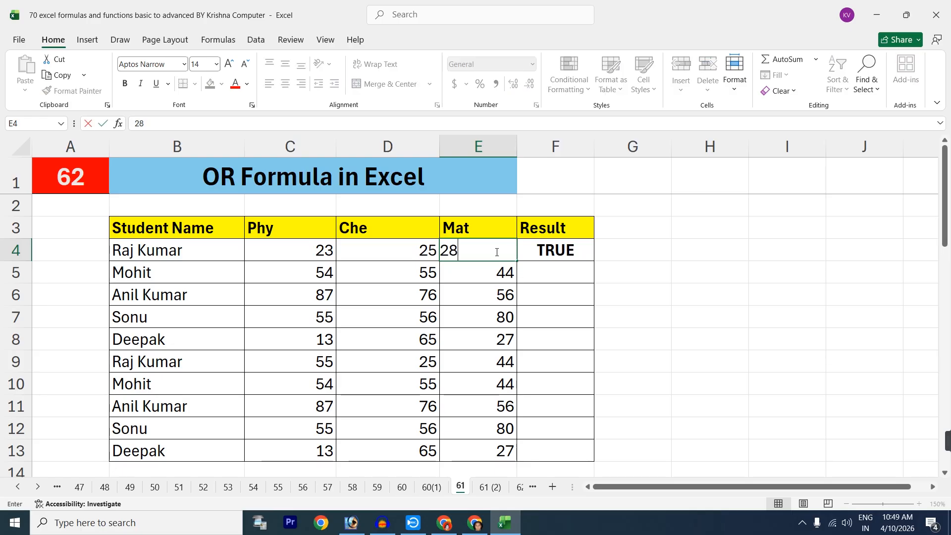
pyautogui.press('Return')
# Step: Fill the OR formula from F4 down the Result column to F13
pyautogui.click(526, 250)
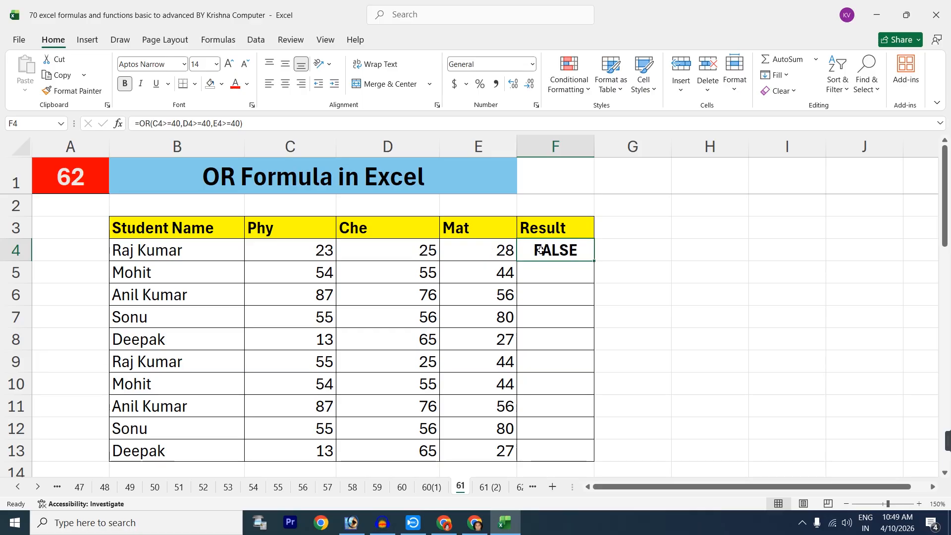
pyautogui.moveTo(594, 261); pyautogui.dragTo(593, 460)
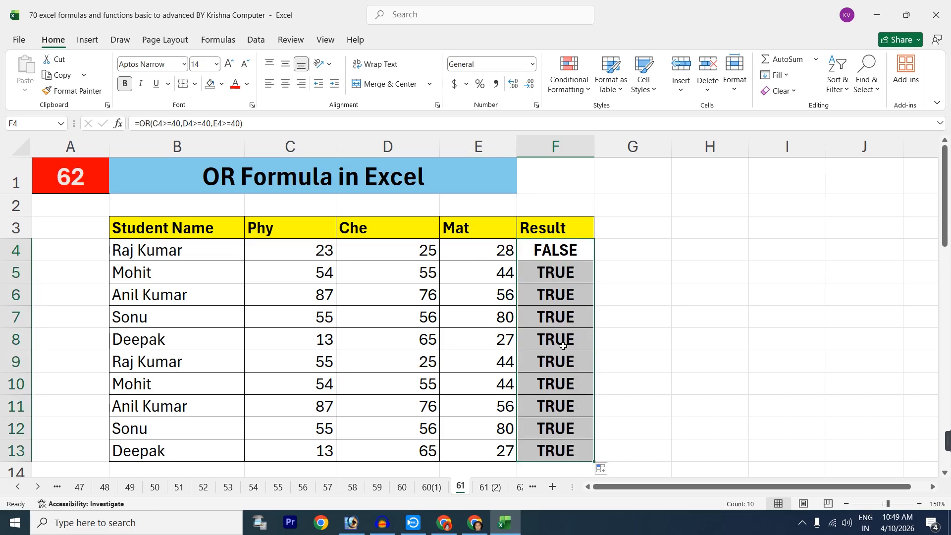
pyautogui.click(537, 272)
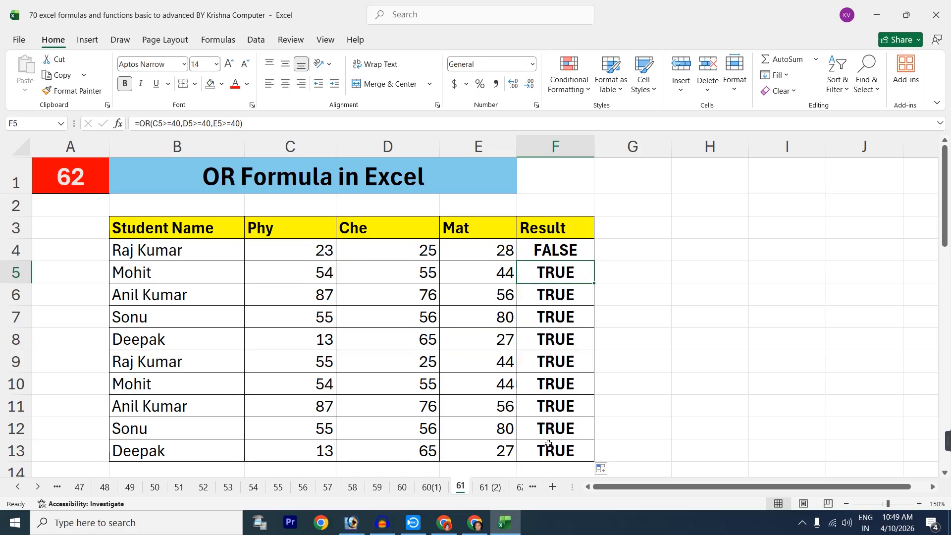
# Step: Change the student marks in row 9, setting Mat to 25 and Phy to 30, and check the Result in F9
pyautogui.click(315, 361)
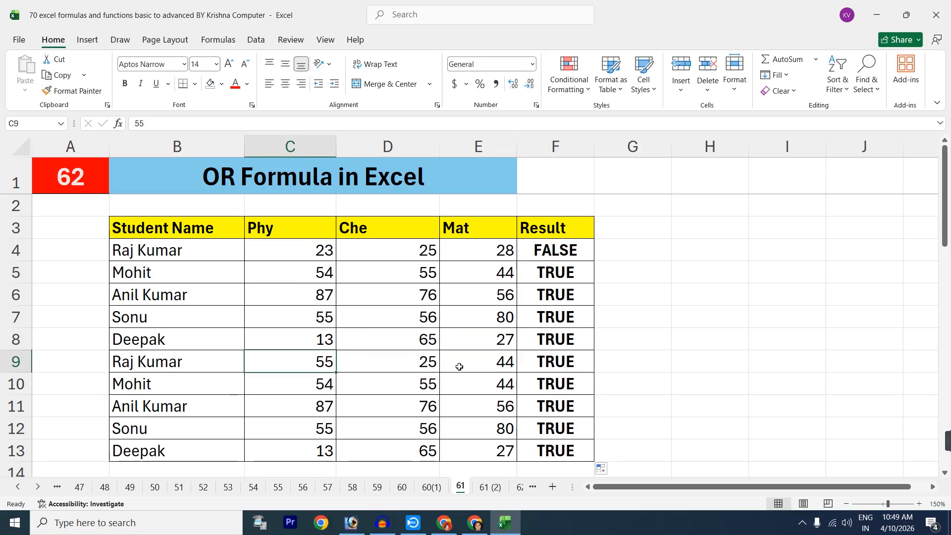
pyautogui.moveTo(318, 362); pyautogui.dragTo(497, 363)
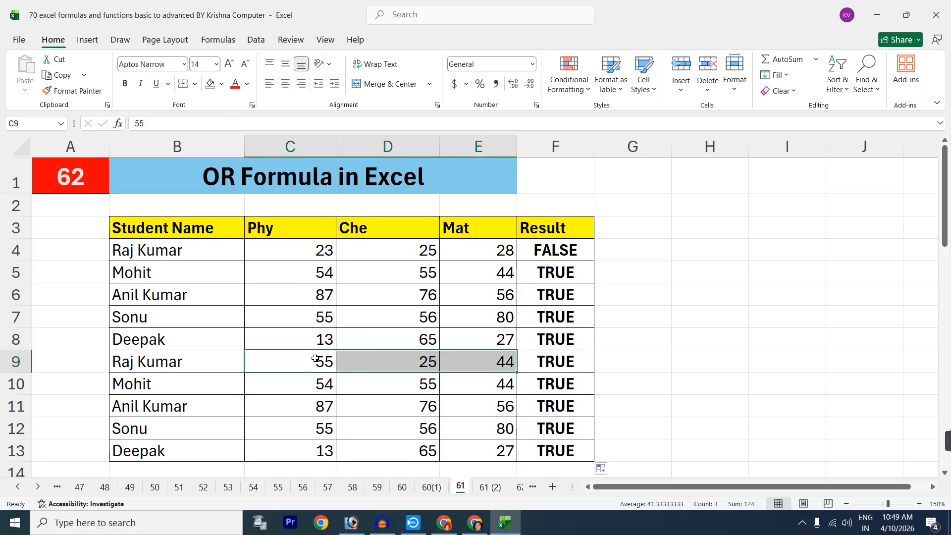
pyautogui.click(484, 361)
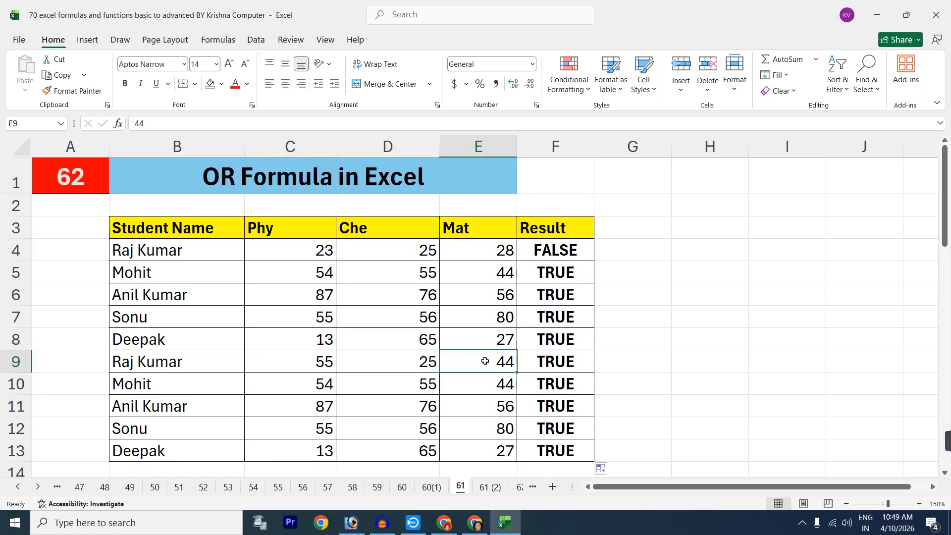
pyautogui.write('25')
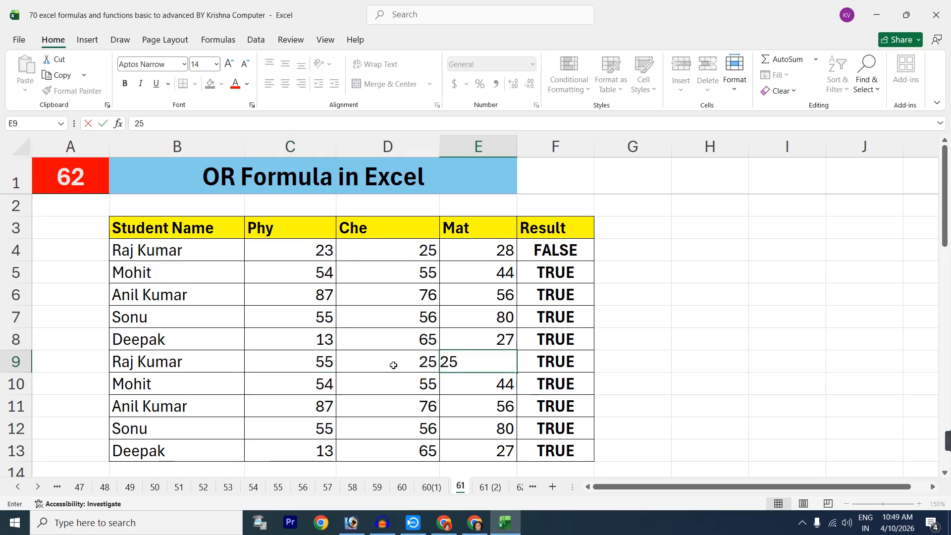
pyautogui.click(322, 361)
pyautogui.write('30')
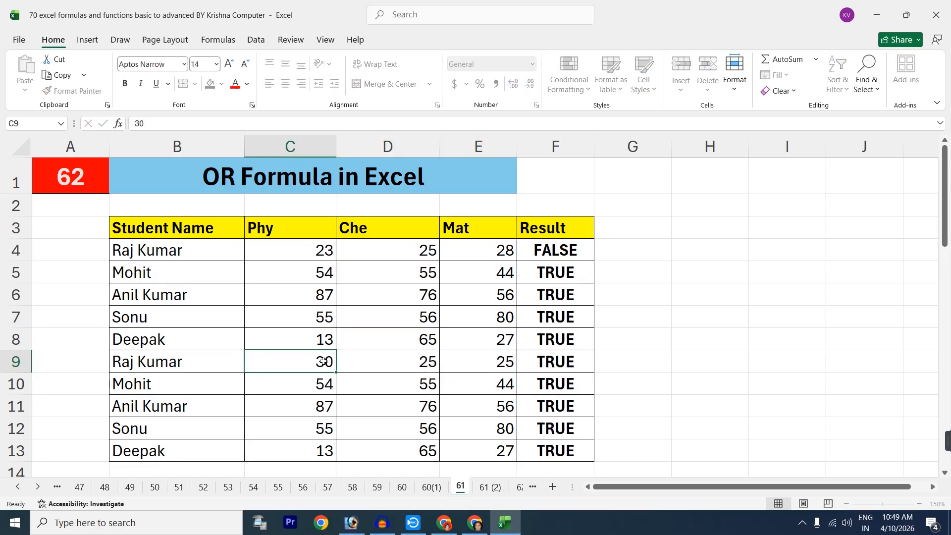
pyautogui.press('Return')
pyautogui.click(554, 361)
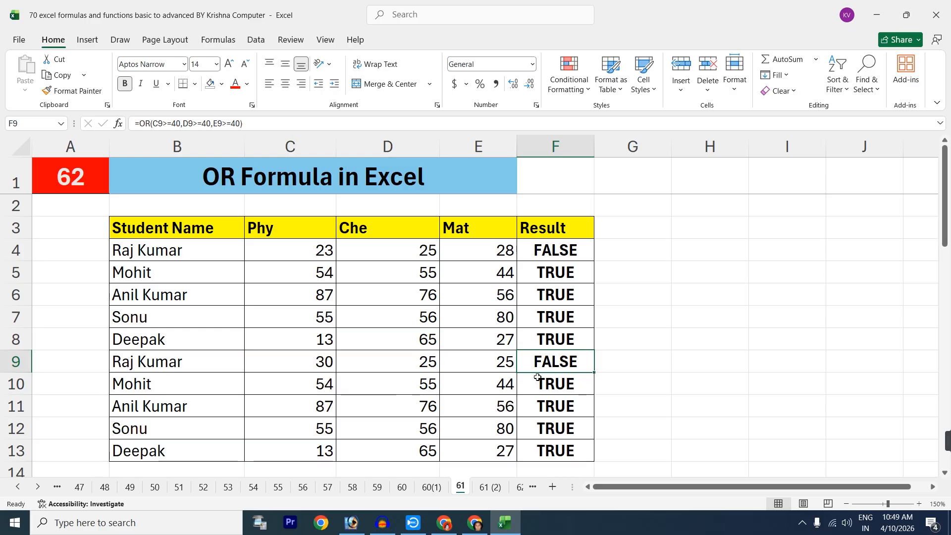
# Step: Review the order table's Progress entries and clear the Status results in D16:D20
pyautogui.scroll(-4, 531, 370)
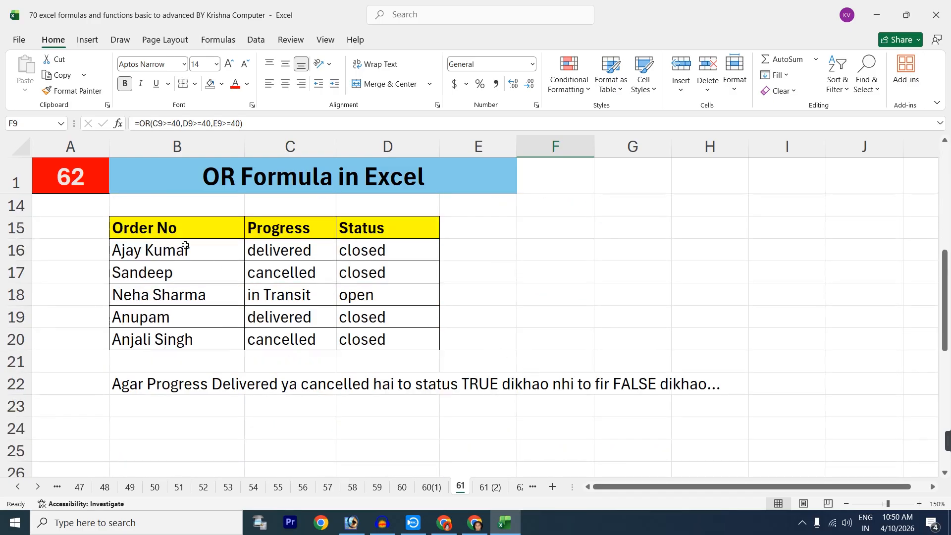
pyautogui.moveTo(185, 244); pyautogui.dragTo(179, 332)
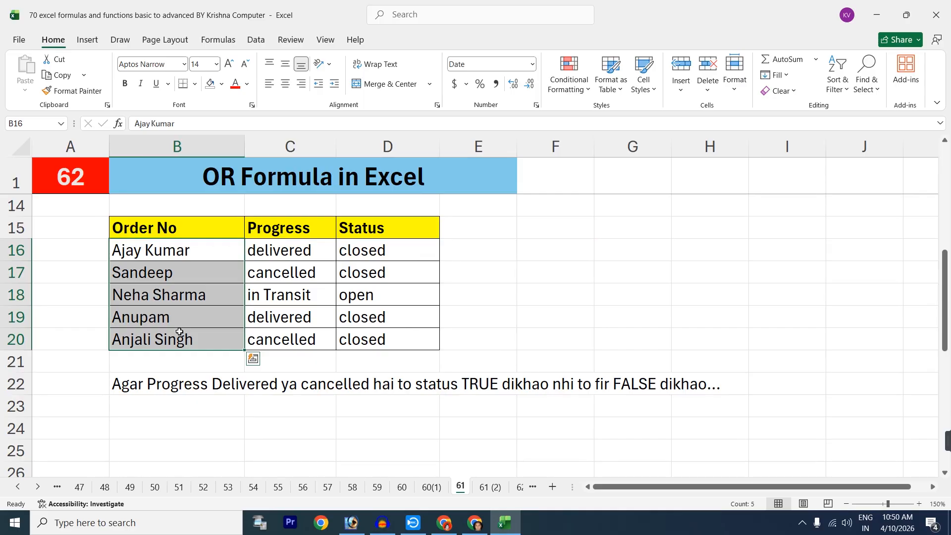
pyautogui.moveTo(311, 252)
pyautogui.mouseDown()
pyautogui.moveTo(312, 290)
pyautogui.moveTo(311, 266)
pyautogui.mouseUp()
pyautogui.click(310, 272)
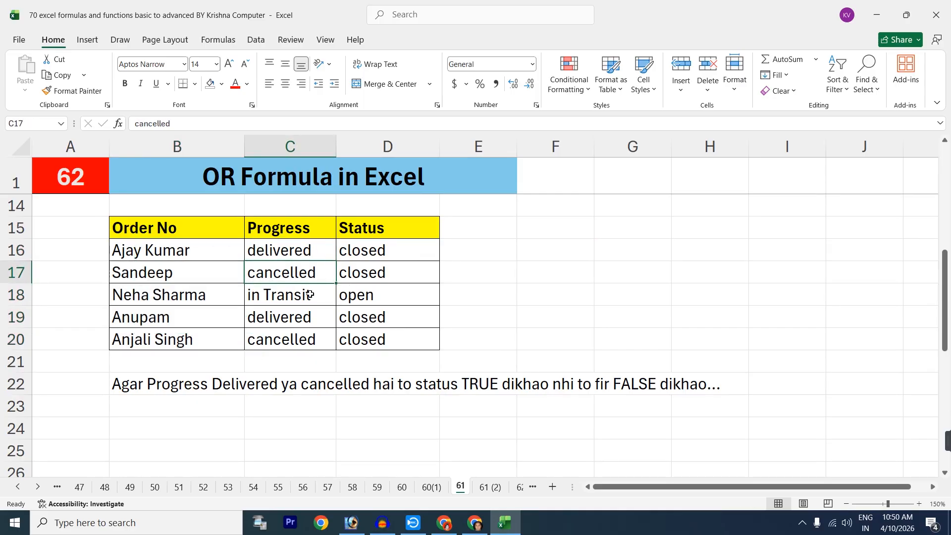
pyautogui.click(310, 294)
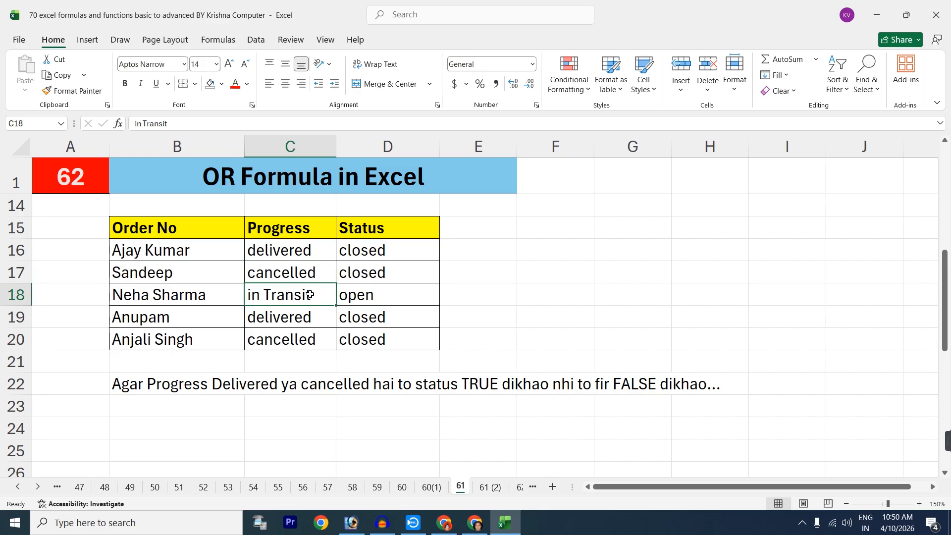
pyautogui.moveTo(358, 257); pyautogui.dragTo(357, 338)
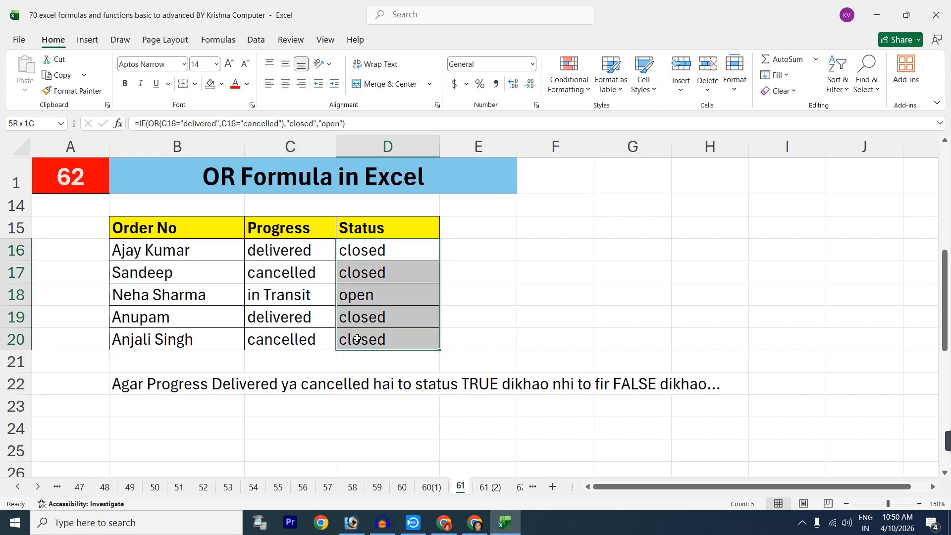
pyautogui.press('Delete')
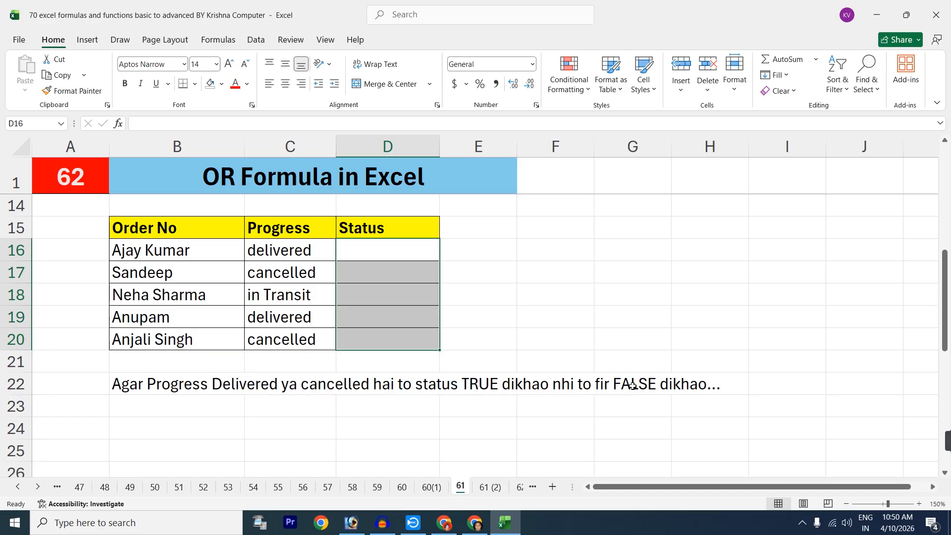
# Step: Begin an OR formula in D16 whose first condition tests whether C16 equals "DELIVERED"
pyautogui.click(396, 252)
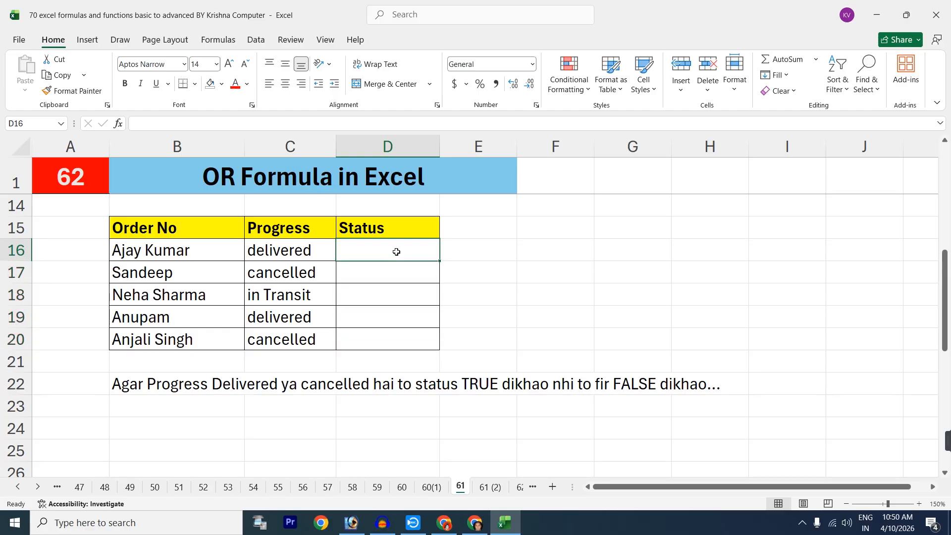
pyautogui.write('=')
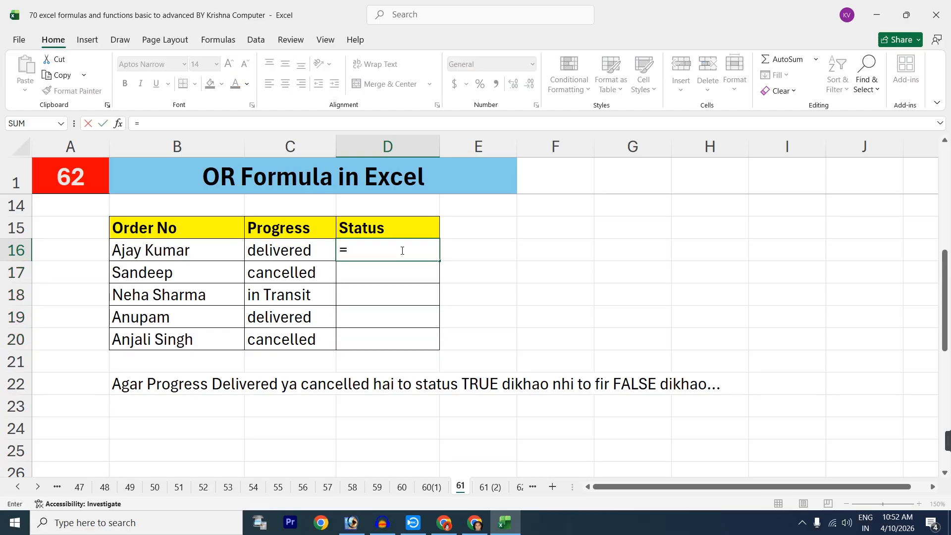
pyautogui.write('OF')
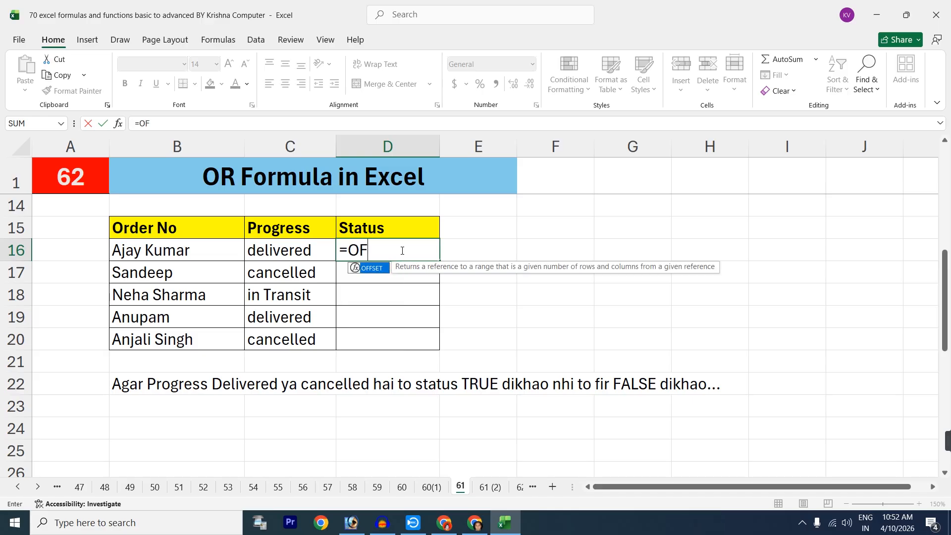
pyautogui.press('BackSpace')
pyautogui.write('R(')
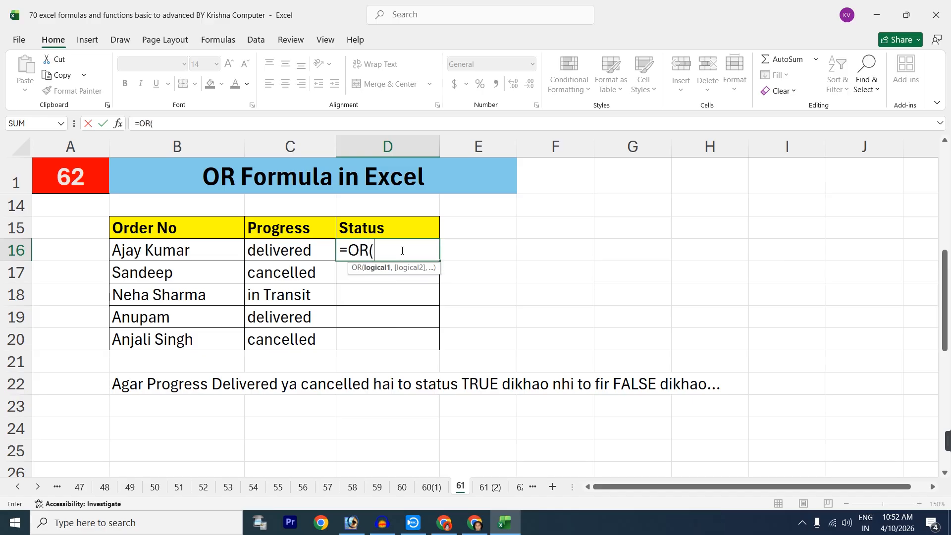
pyautogui.click(289, 254)
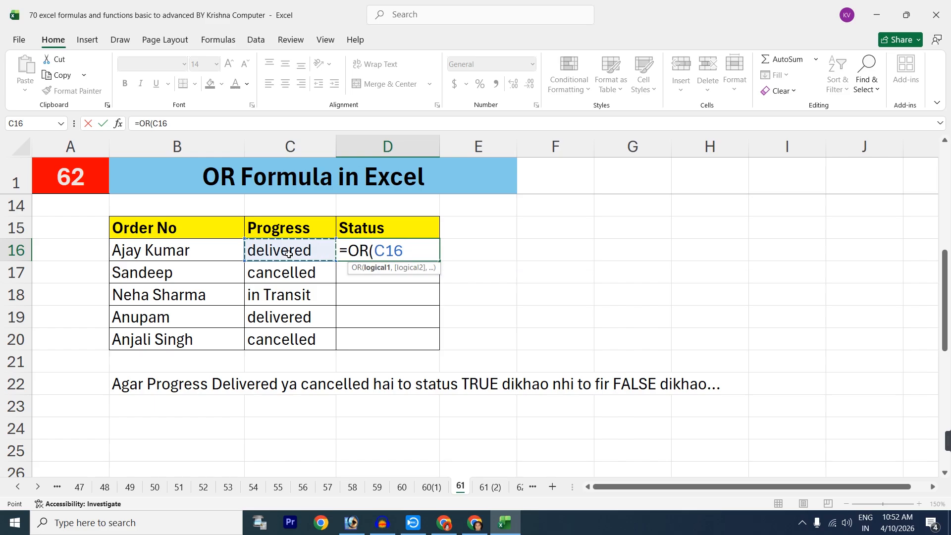
pyautogui.write('=')
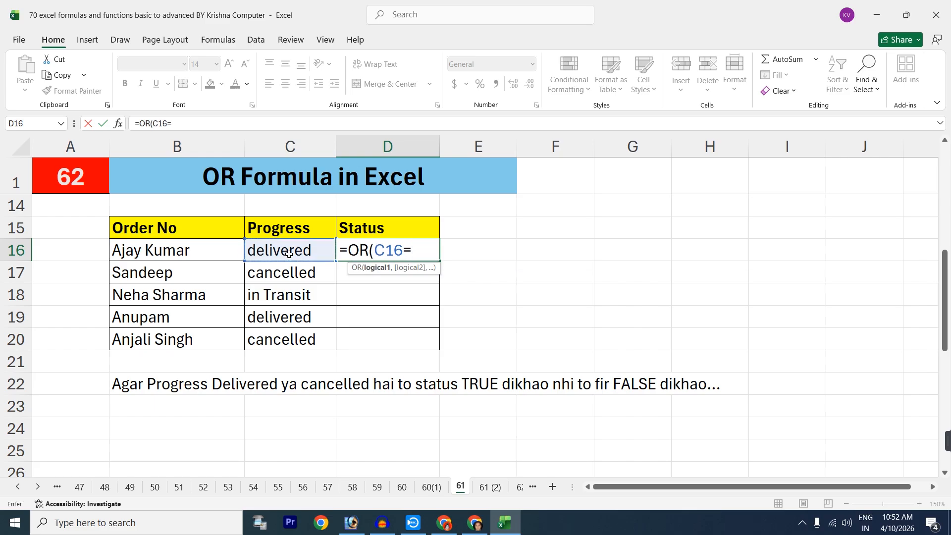
pyautogui.write('"DELIVER')
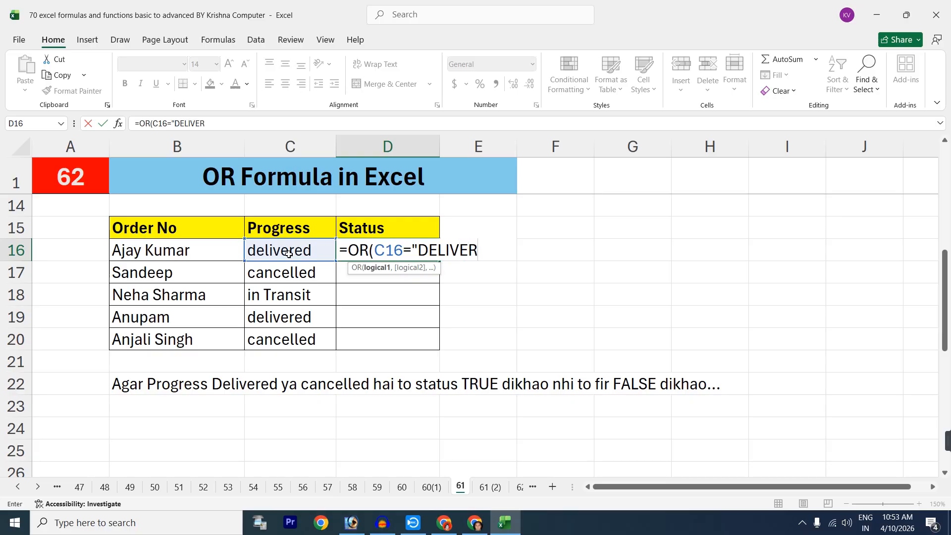
pyautogui.write('ED",')
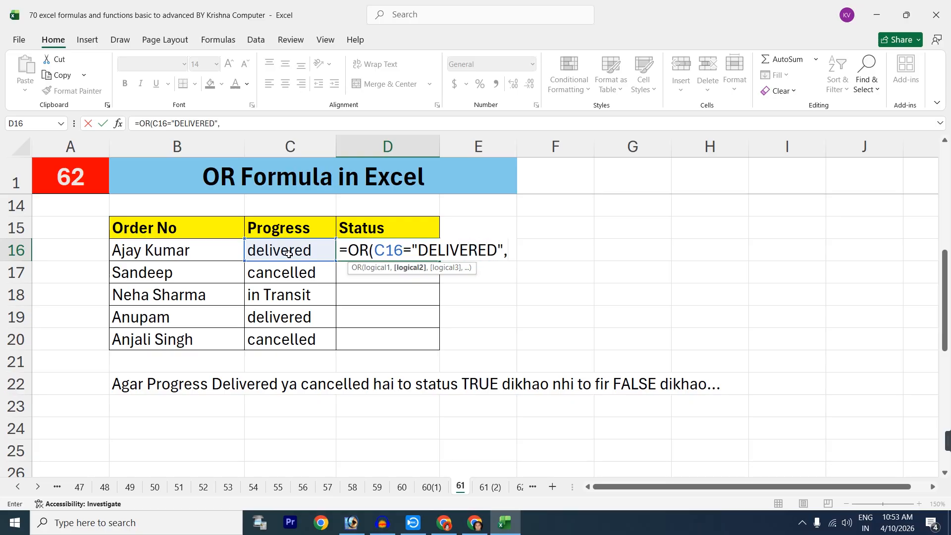
# Step: Add the second condition C16="CANCELLED" to the OR formula in D16 and enter it
pyautogui.click(274, 254)
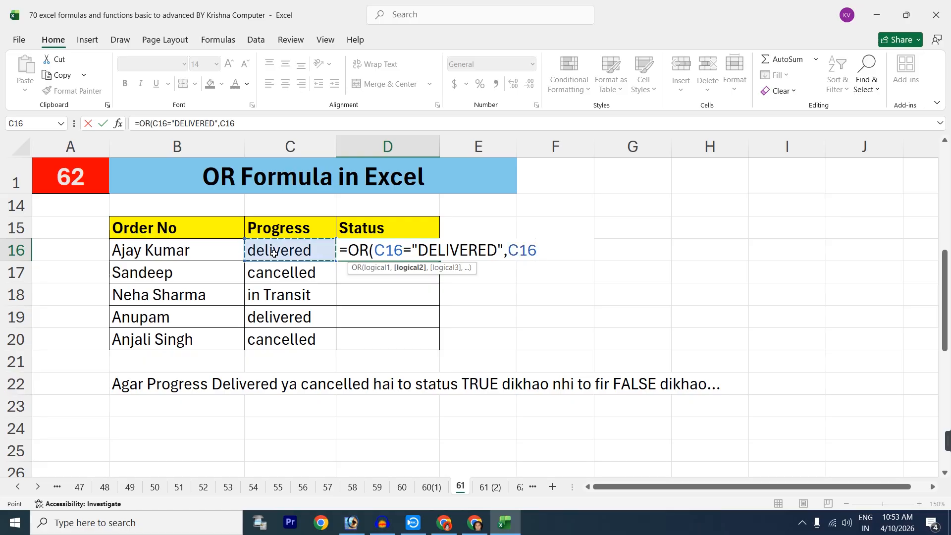
pyautogui.write('=')
pyautogui.write('"CA')
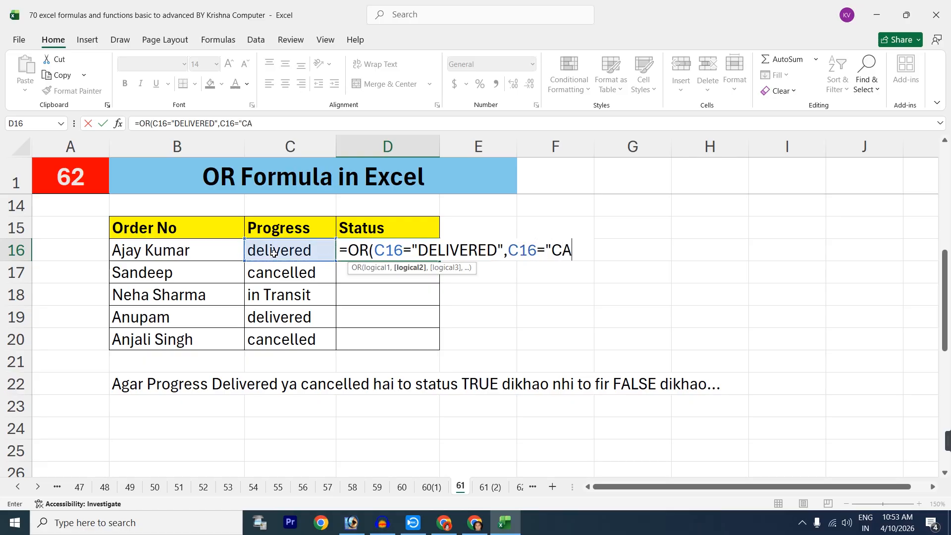
pyautogui.write('NCELLED')
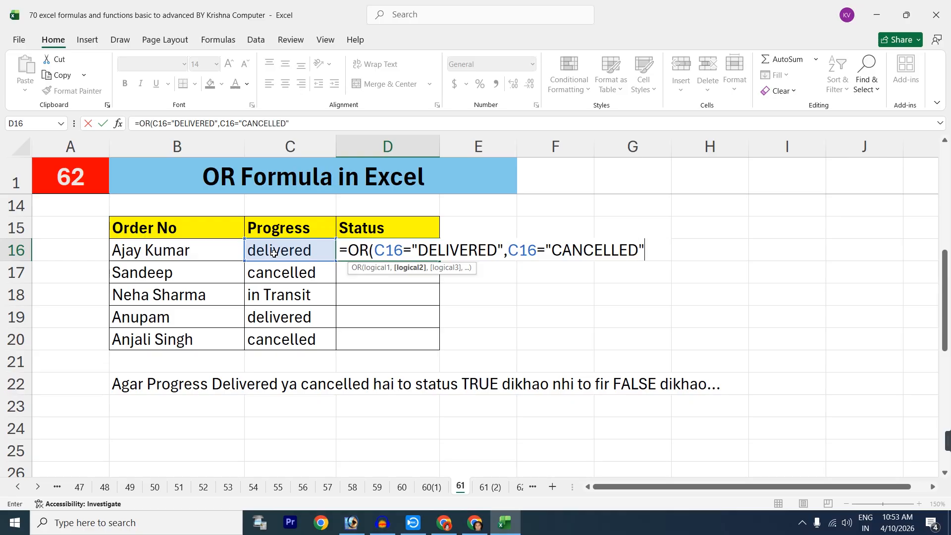
pyautogui.write('")')
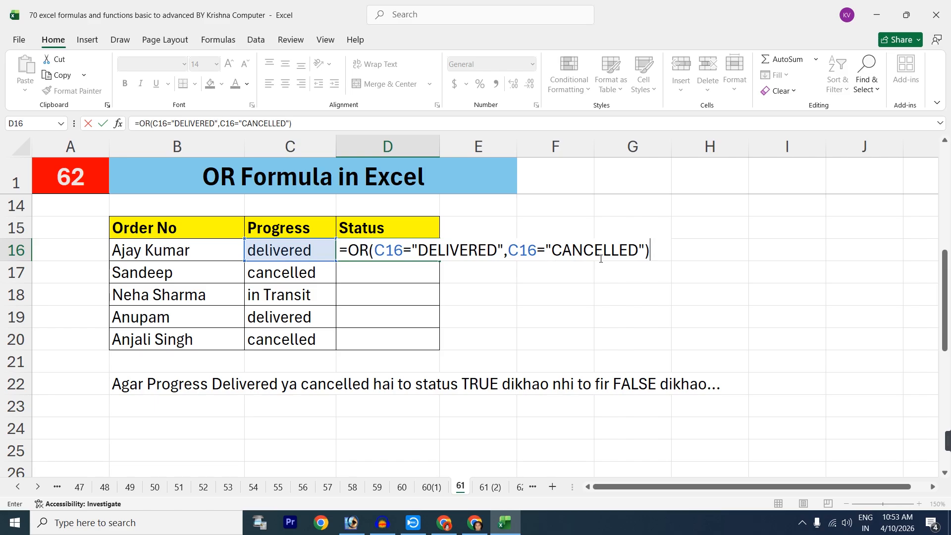
pyautogui.press('Return')
# Step: Fill the OR formula from D16 down to D20 and compare Status with Progress in rows 16 to 18
pyautogui.click(420, 252)
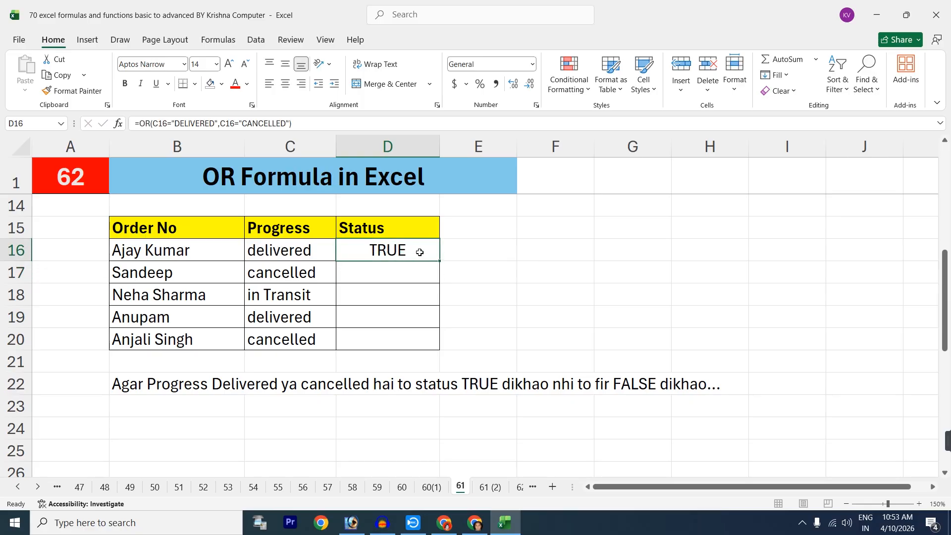
pyautogui.moveTo(439, 260); pyautogui.dragTo(434, 353)
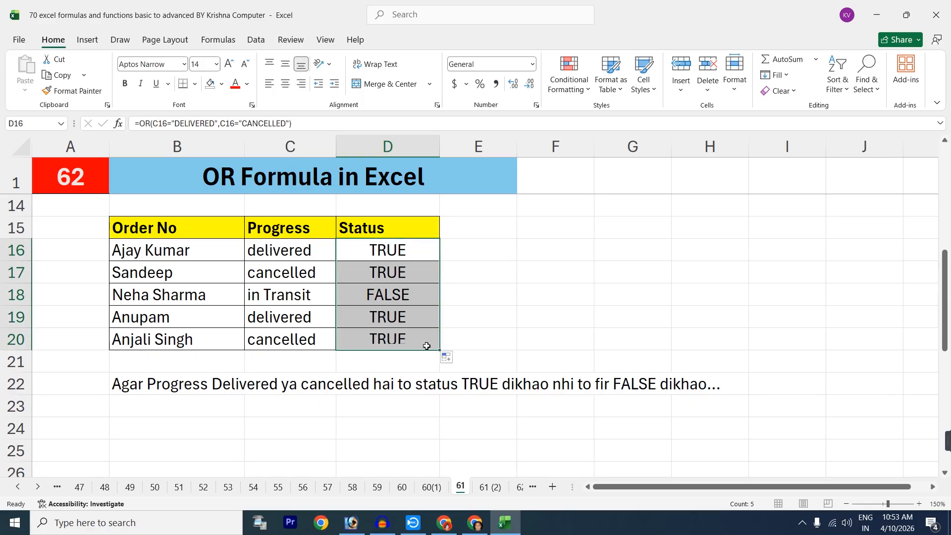
pyautogui.click(304, 253)
pyautogui.click(311, 272)
pyautogui.click(376, 274)
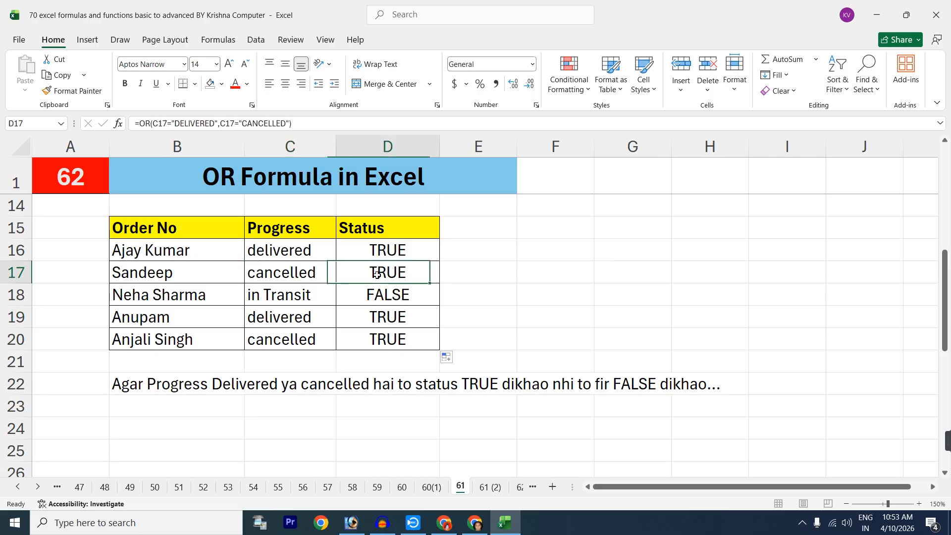
pyautogui.click(286, 288)
pyautogui.click(379, 299)
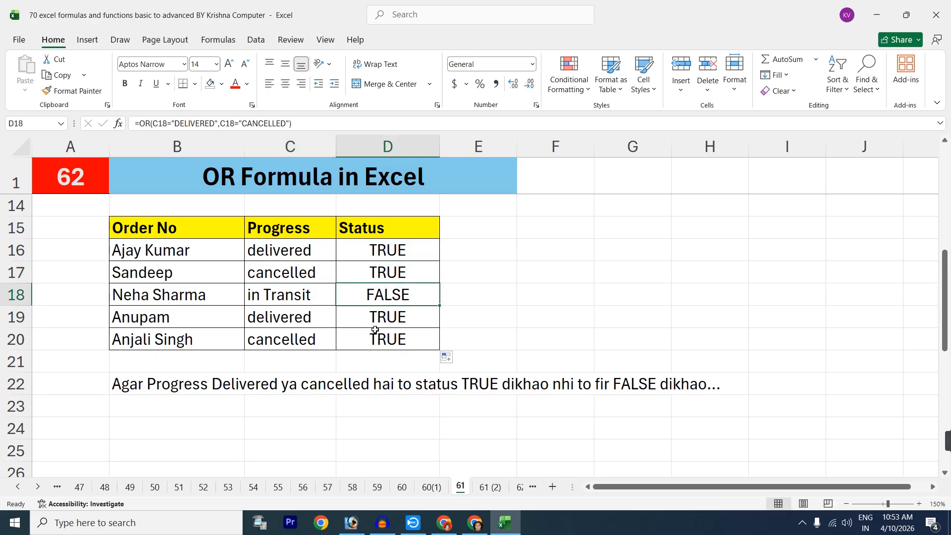
pyautogui.scroll(4, 374, 329)
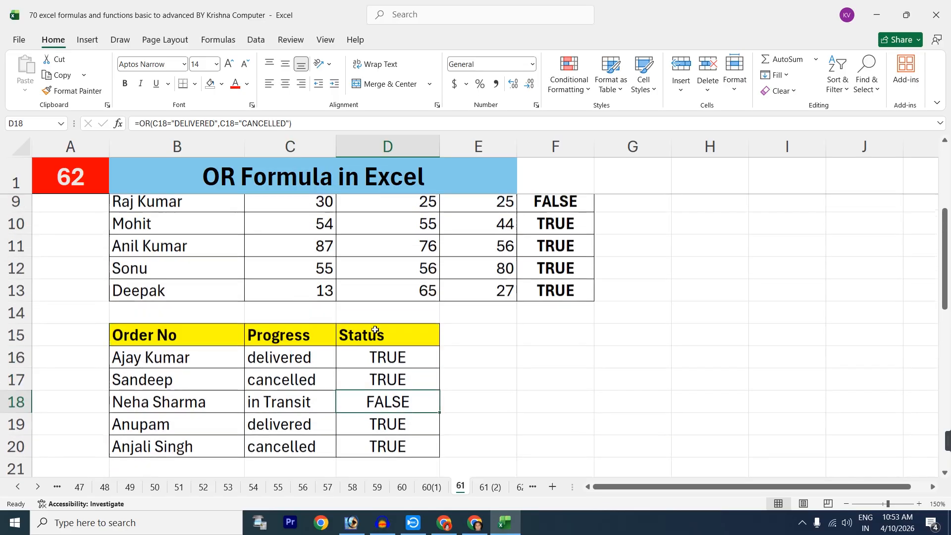
pyautogui.scroll(-3, 375, 330)
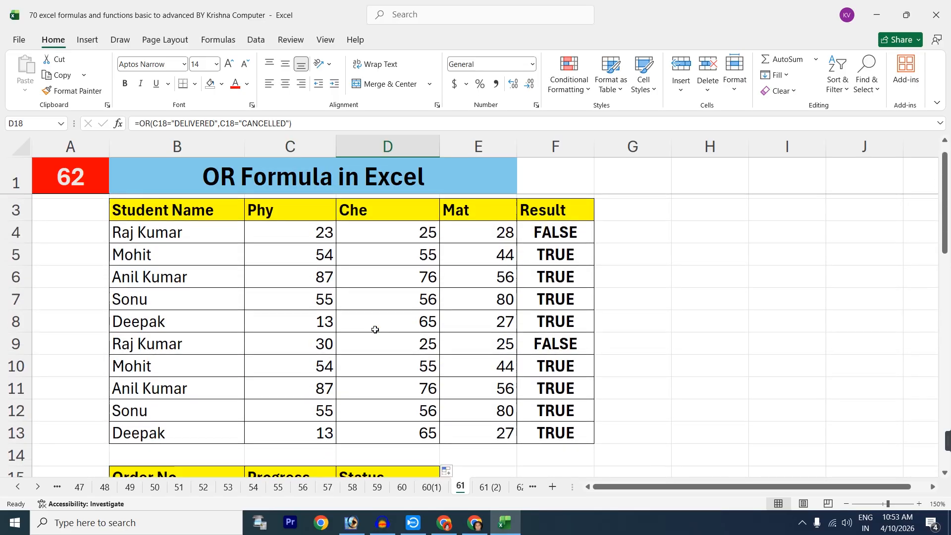